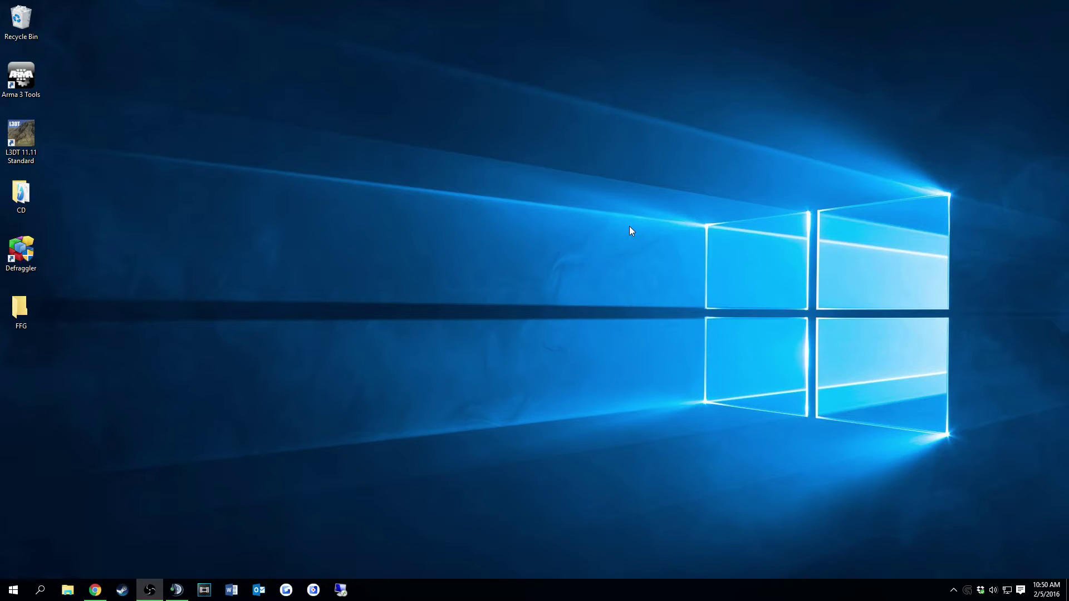
- Search Google for 'arma3sync' and open the Armaholic ArmA3Sync result
left_click(98, 595)
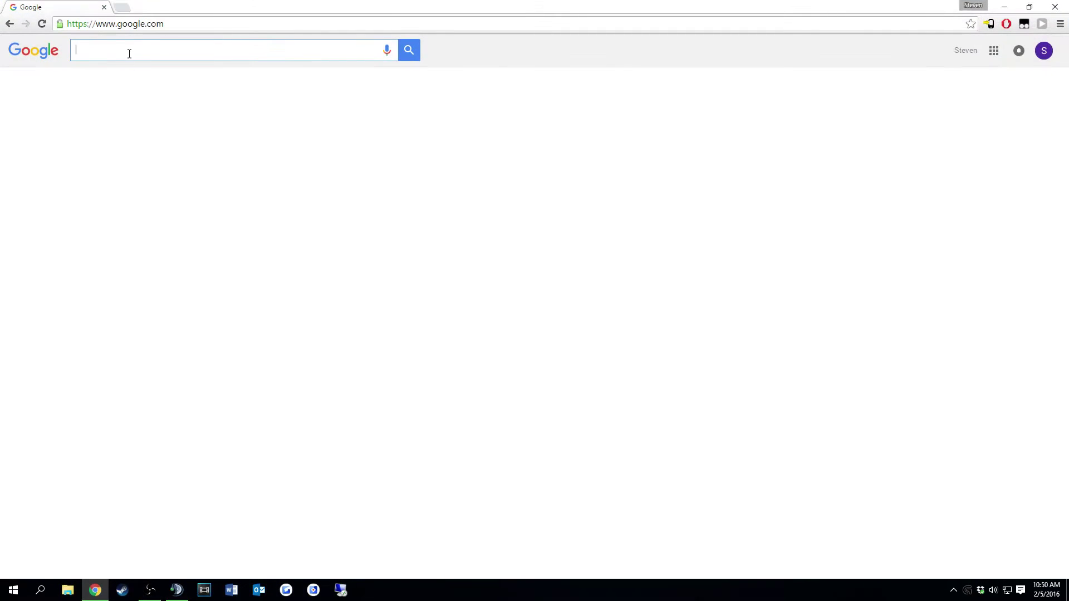
type("aram")
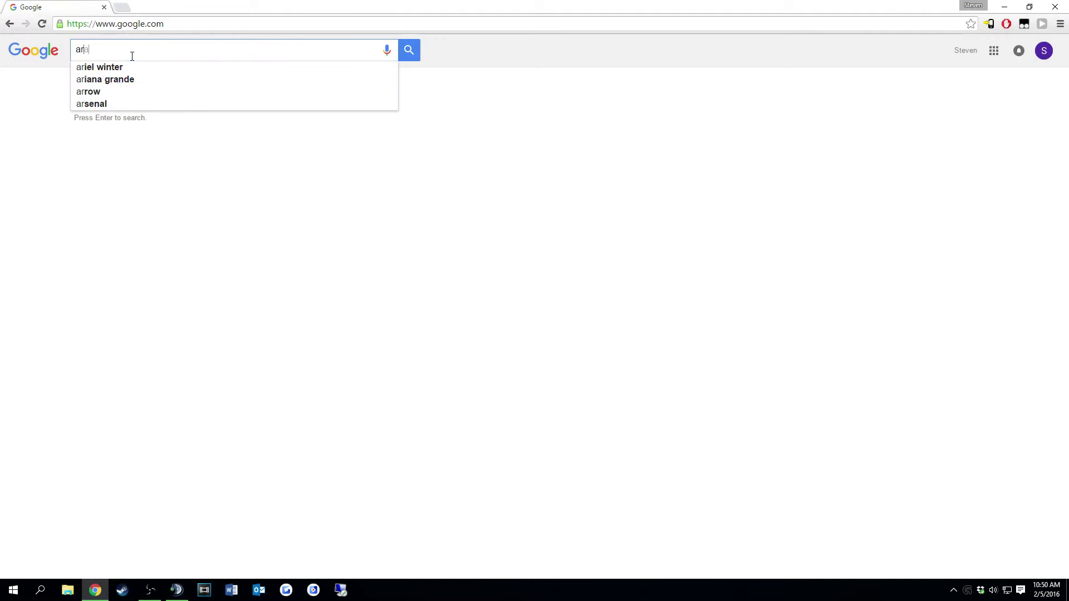
key("BackSpace")
key("BackSpace")
key("BackSpace")
type("ma3sync")
key("Return")
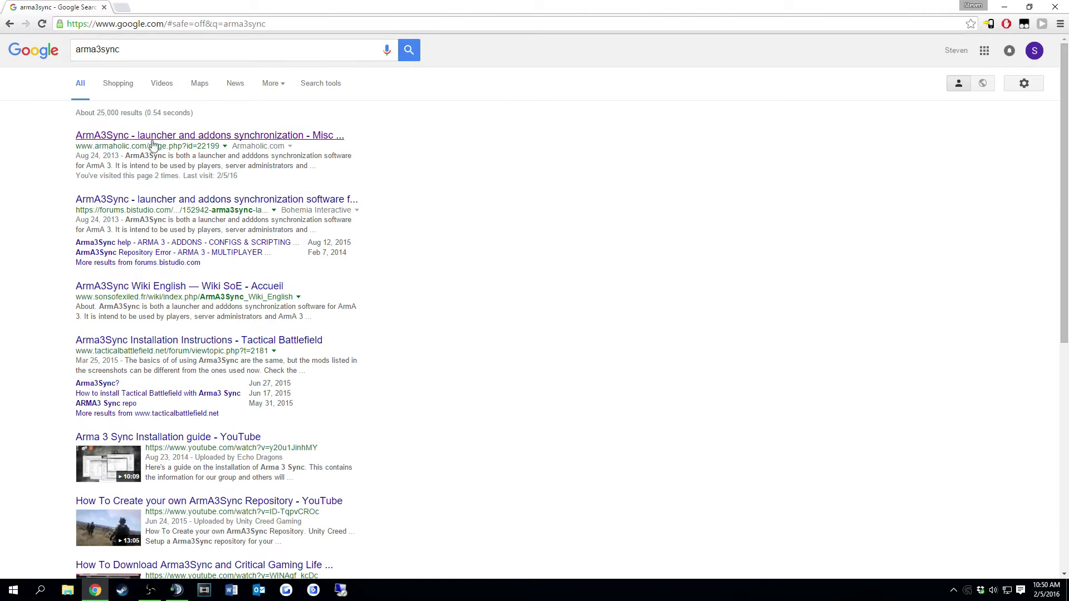
left_click(177, 143)
- Download the ArmA3Sync archive from Armaholic and open it in WinRAR
scroll(575, 293, "down", 20)
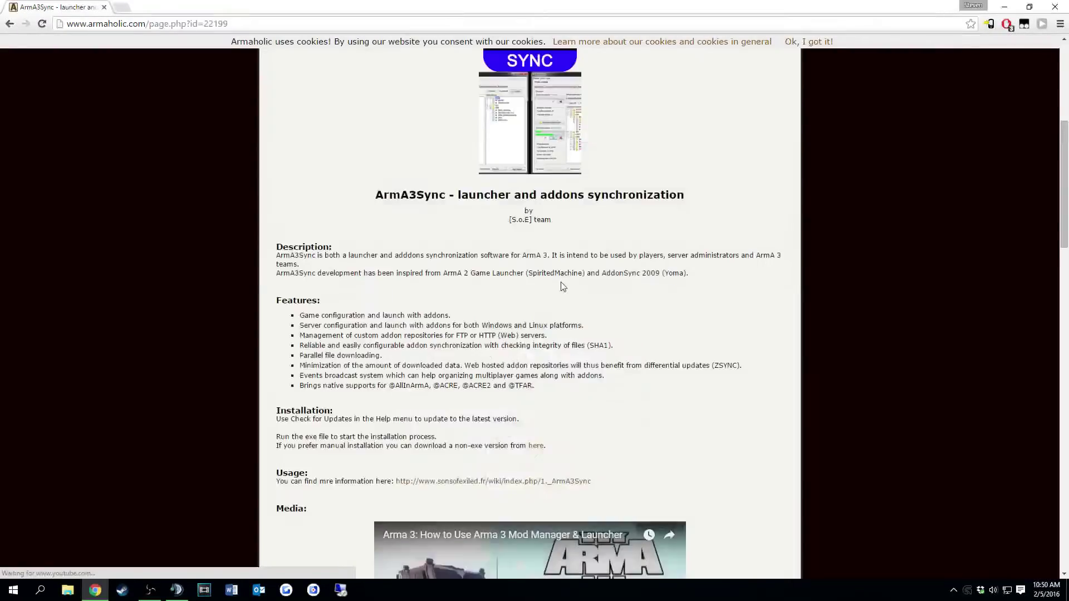
scroll(576, 300, "down", 10)
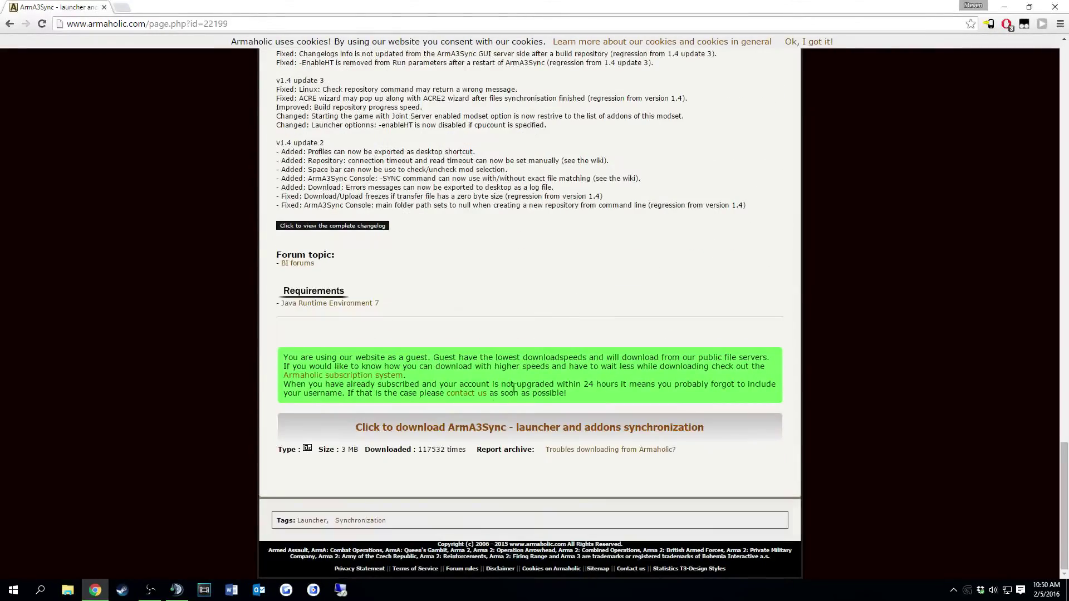
left_click(449, 425)
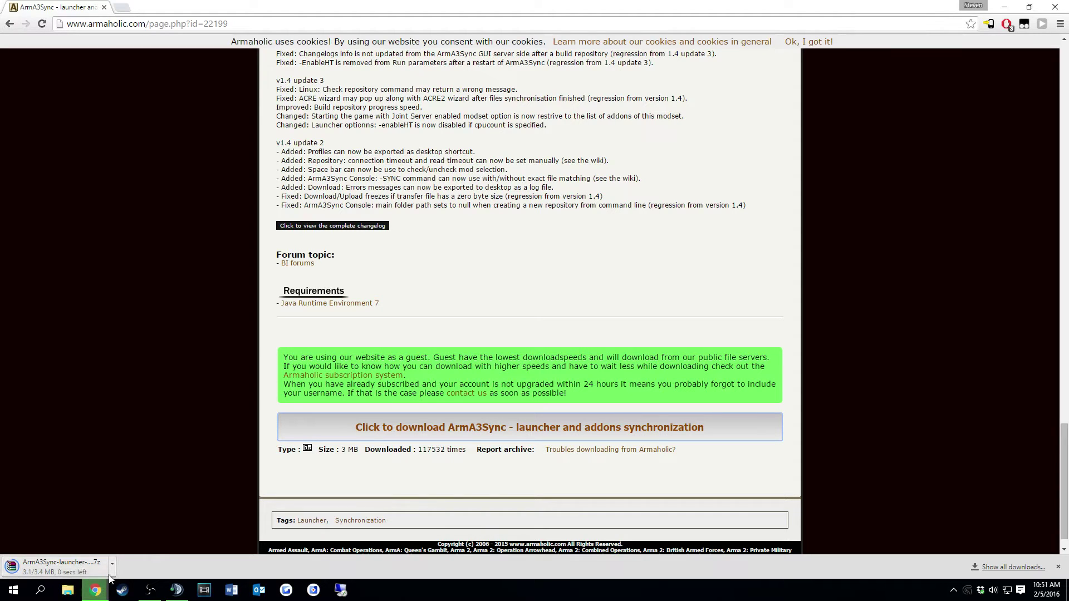
left_click(44, 567)
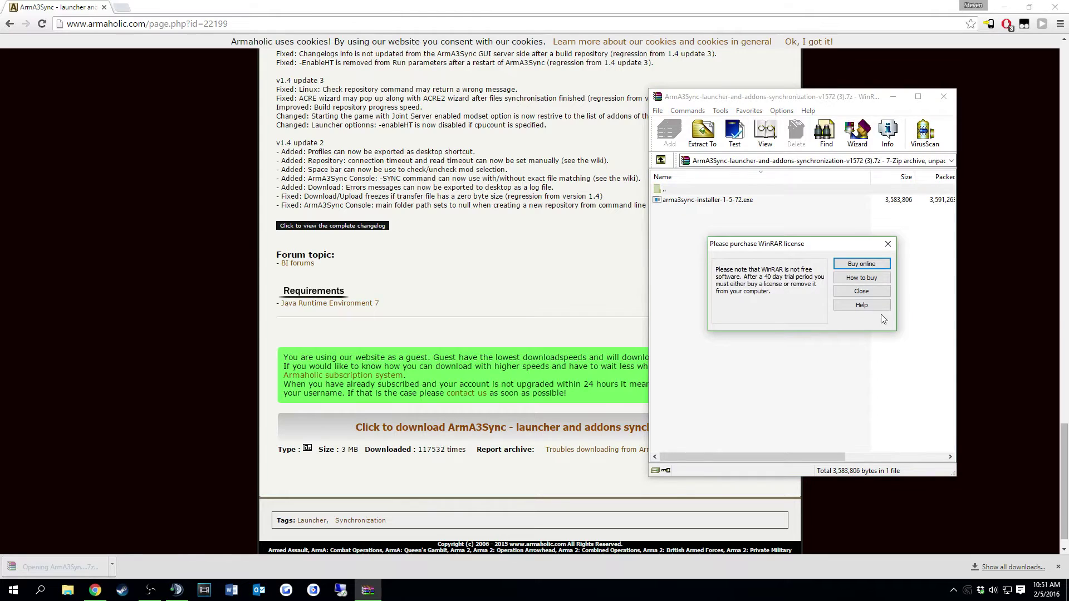
- Close the WinRAR licence reminder and run arma3sync-installer-1-5-72.exe from the archive
left_click(868, 291)
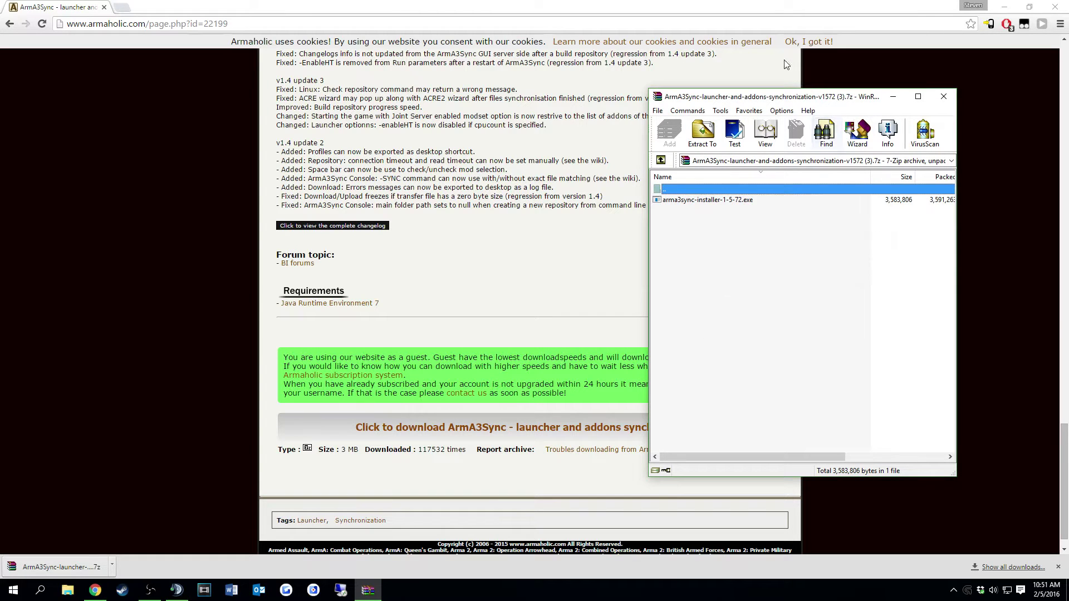
double_click(744, 200)
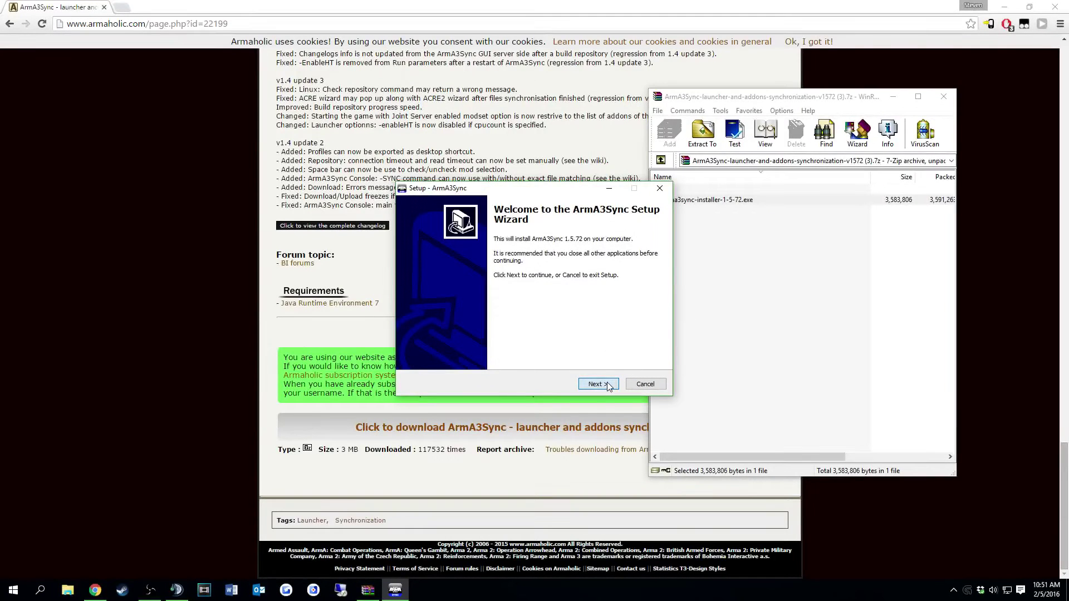
- Accept the licence and install ArmA3Sync into the existing C:\Program Files (x86)\ArmA3Sync folder with default settings
left_click(613, 384)
left_click(439, 350)
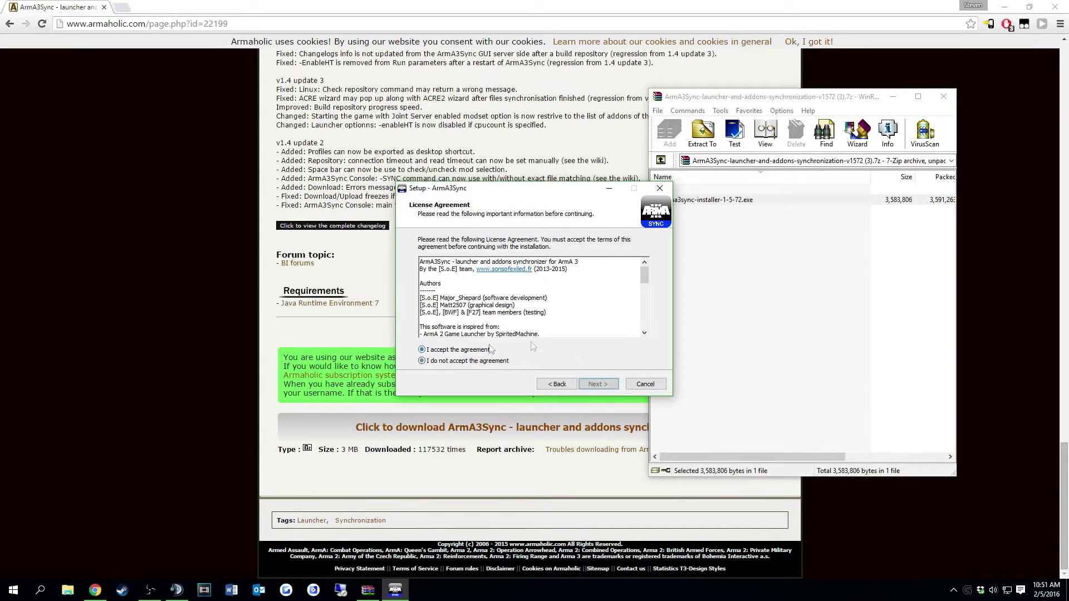
left_click(600, 383)
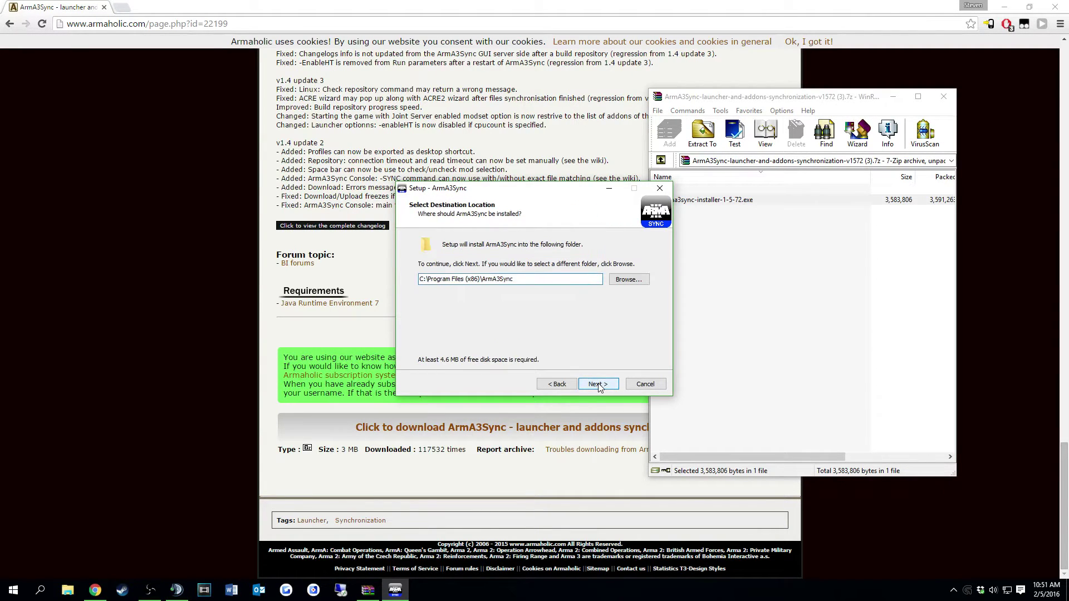
left_click(597, 384)
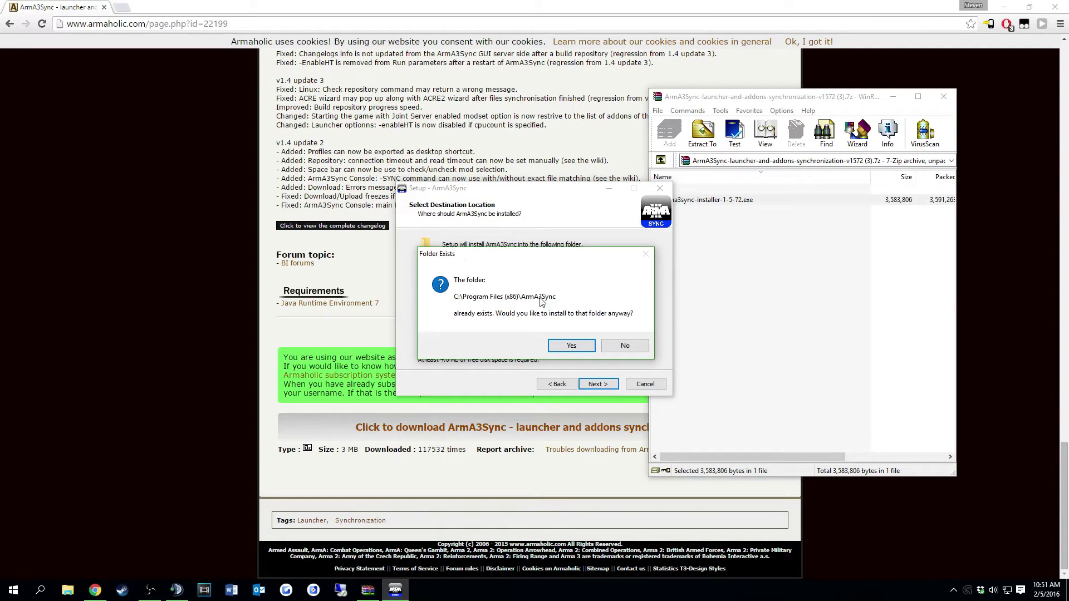
left_click(573, 345)
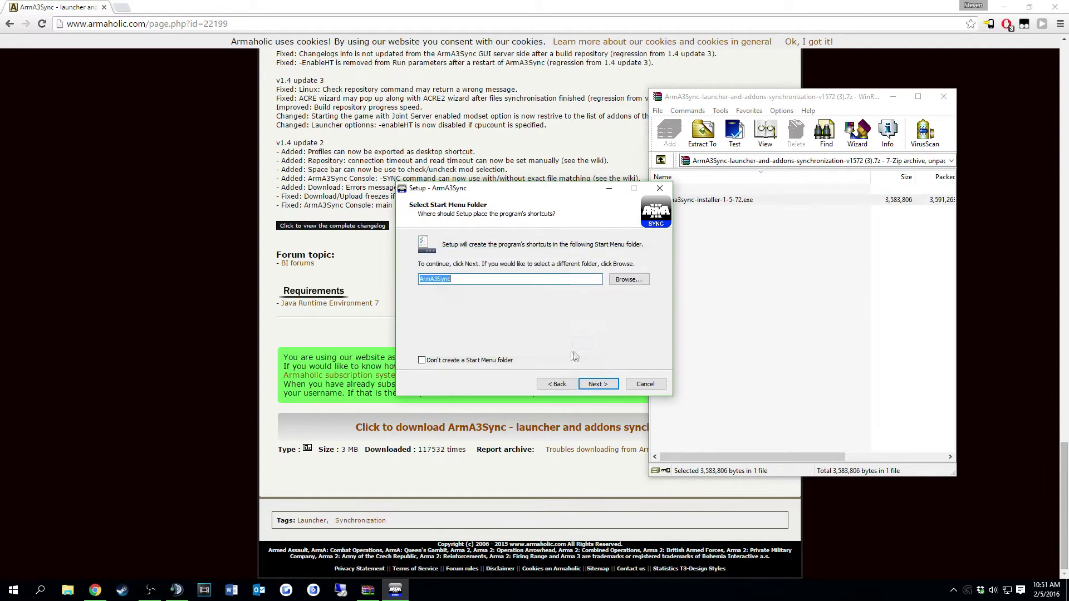
left_click(597, 390)
left_click(596, 389)
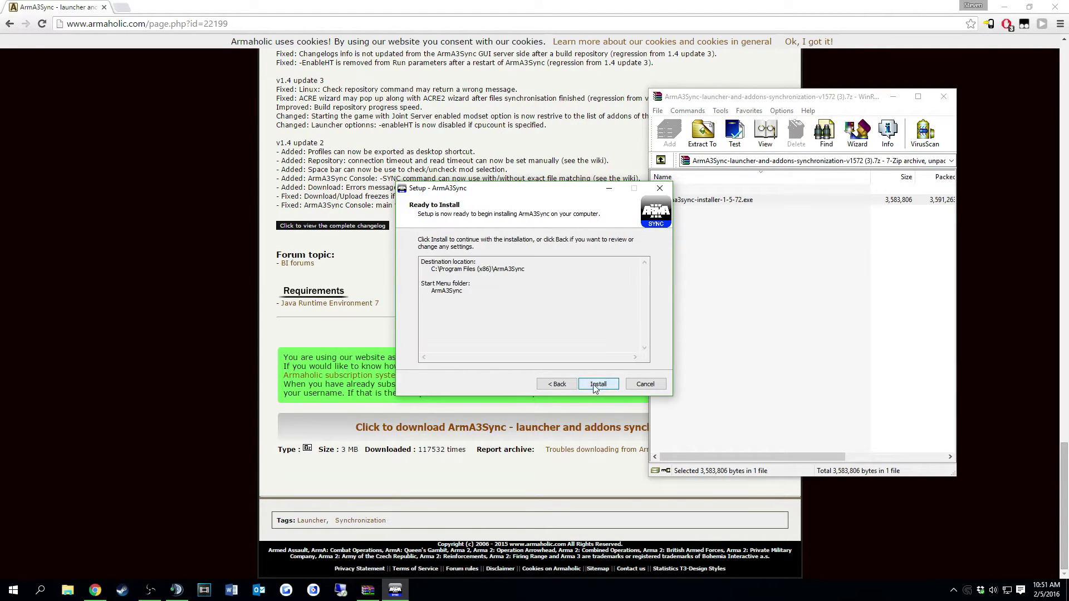
left_click(614, 386)
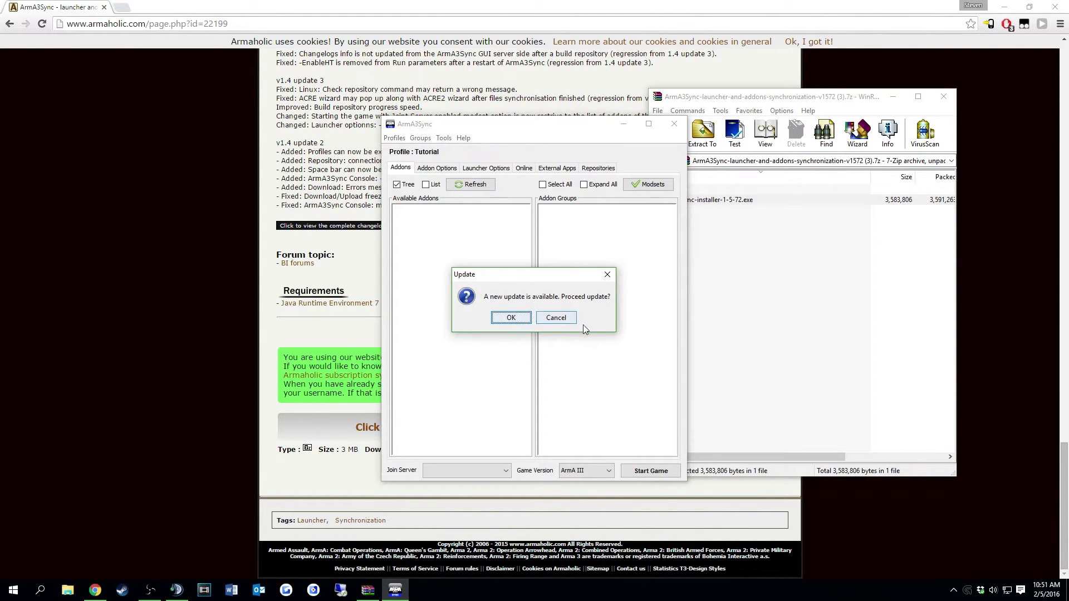
- Skip the update and set arma3.exe from the Steam Arma 3 folder as the executable
left_click(556, 318)
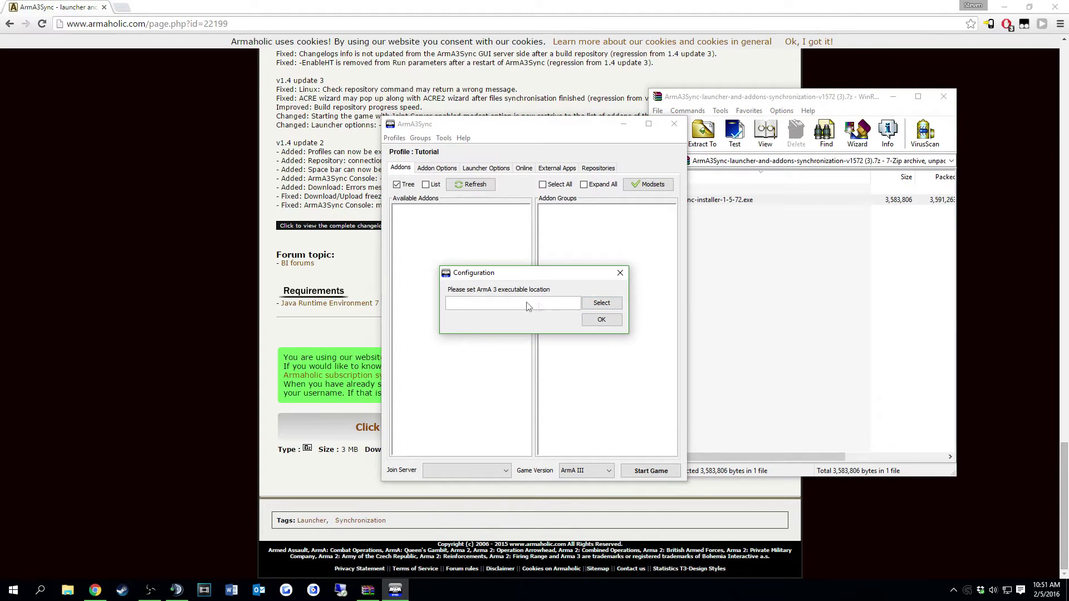
left_click(601, 303)
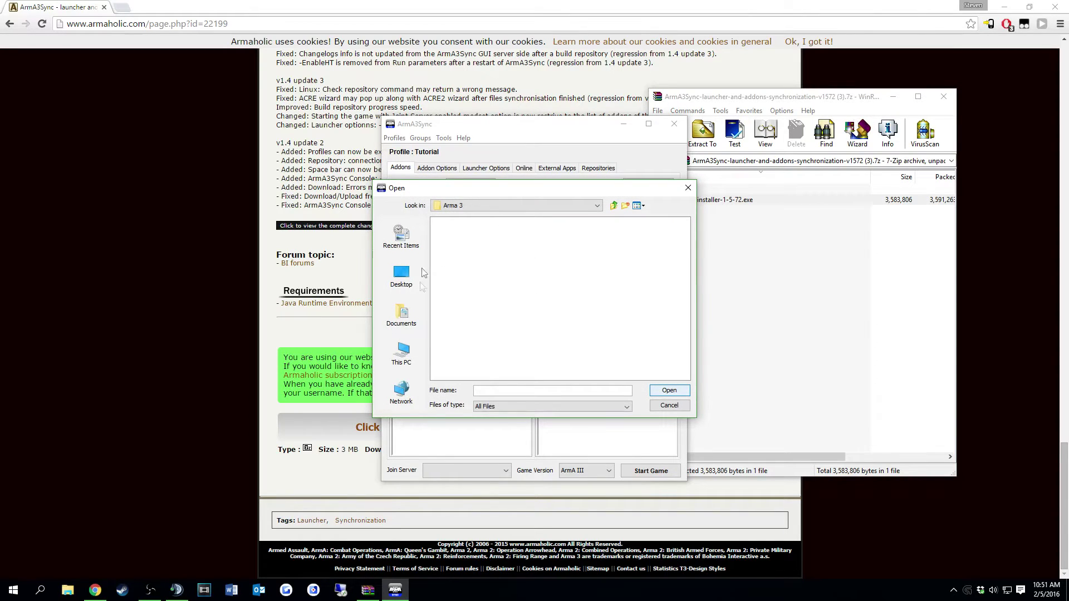
key("Return")
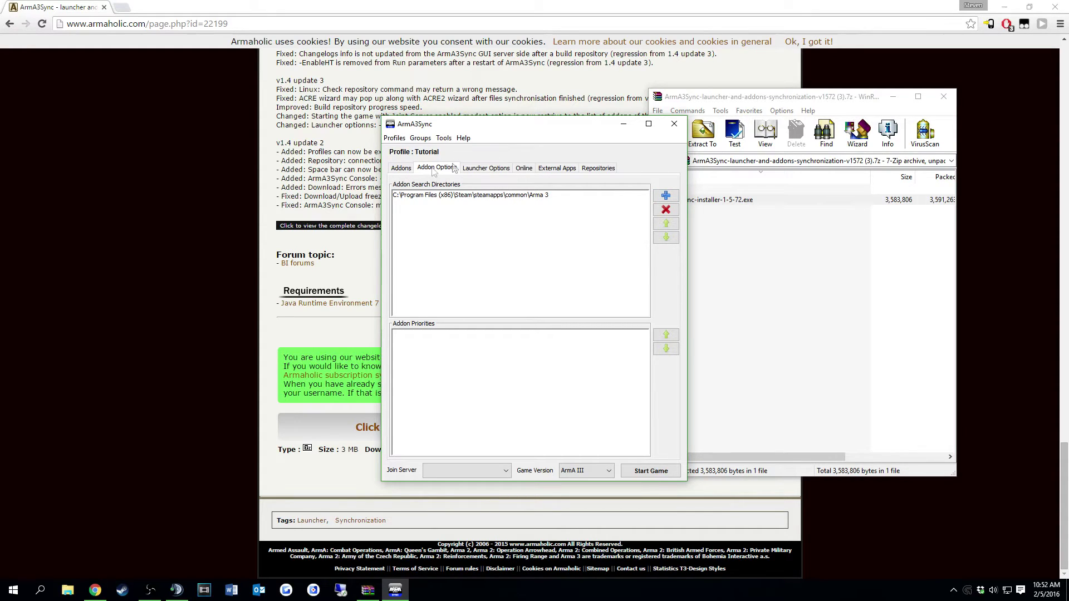
- Add a repository by pasting and importing the Fast Forward Gaming Arma 3 Life auto-config URL
left_click(599, 168)
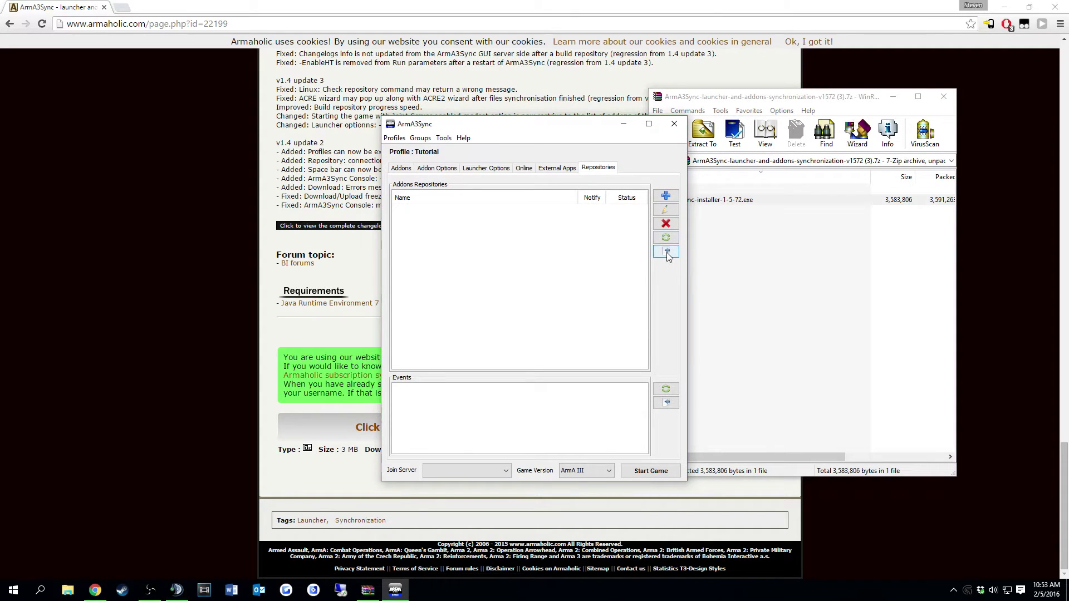
left_click(666, 195)
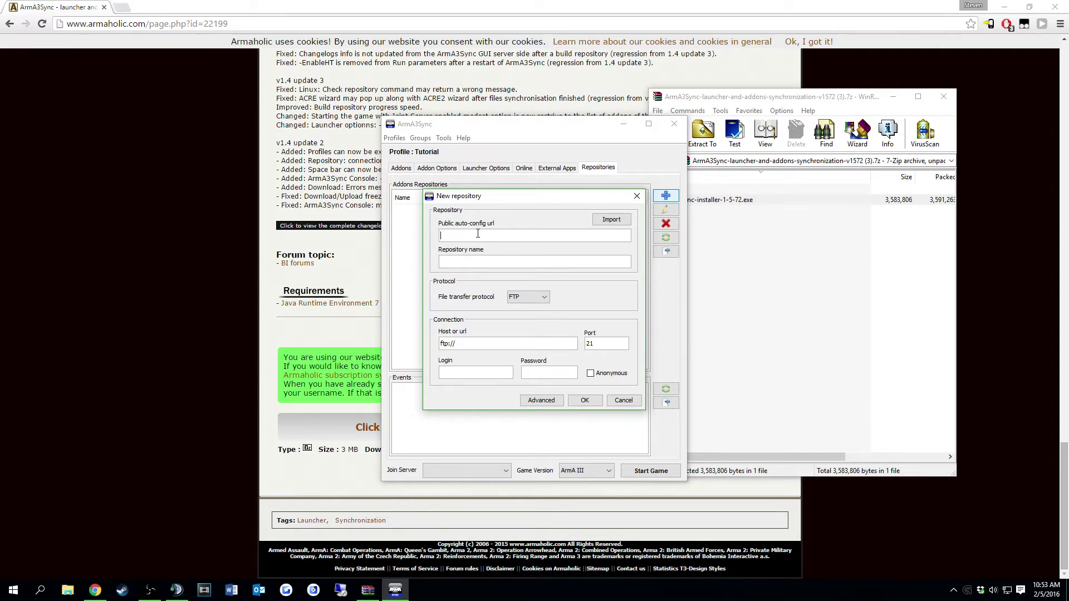
right_click(478, 235)
left_click(502, 241)
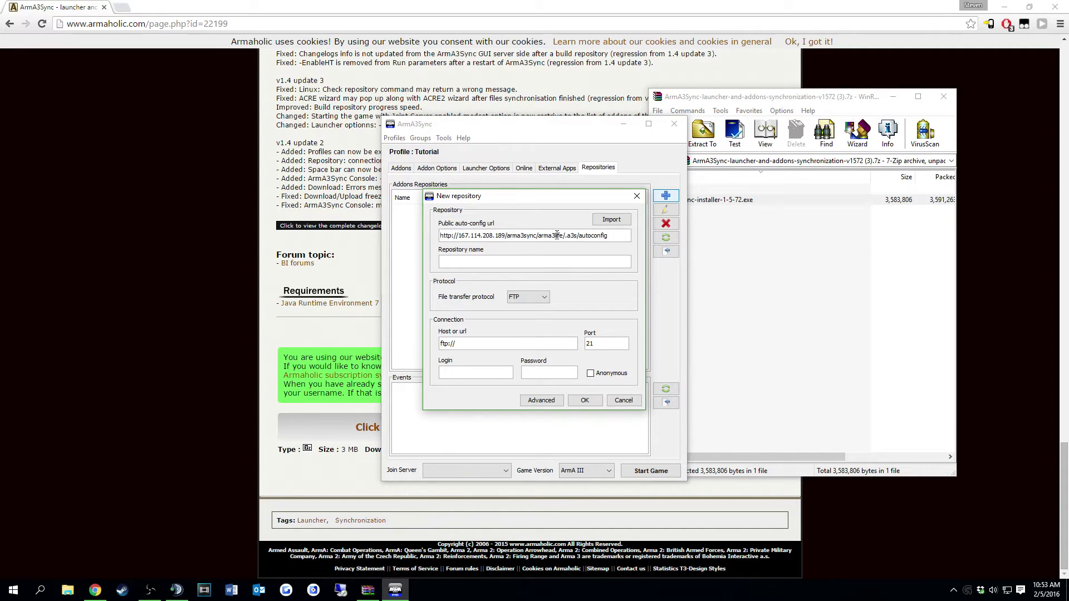
triple_click(495, 235)
left_click(495, 237)
triple_click(496, 235)
left_click(495, 245)
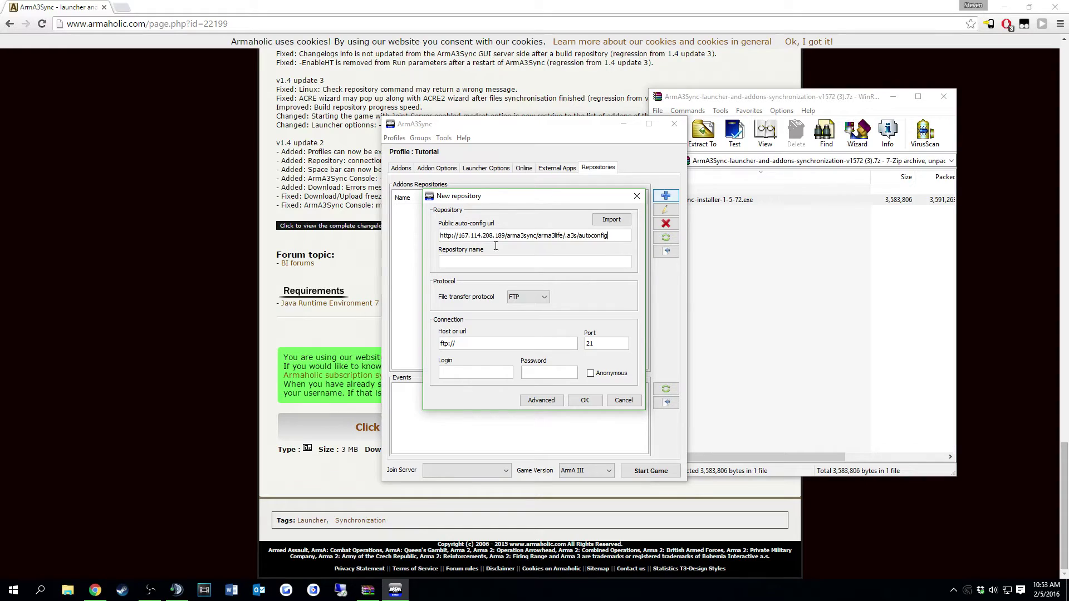
left_click(611, 220)
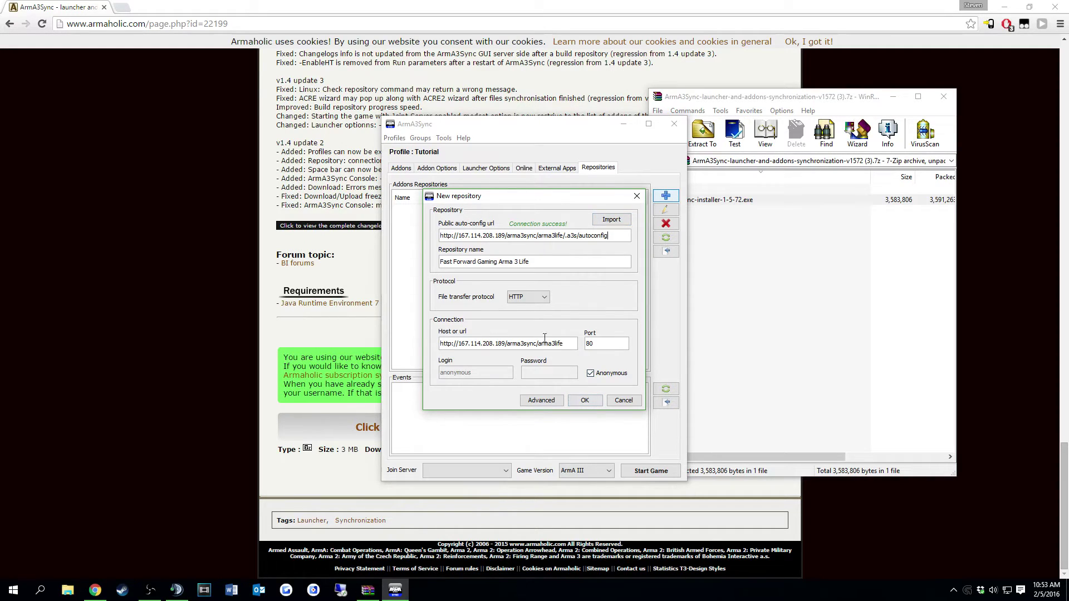
left_click(593, 399)
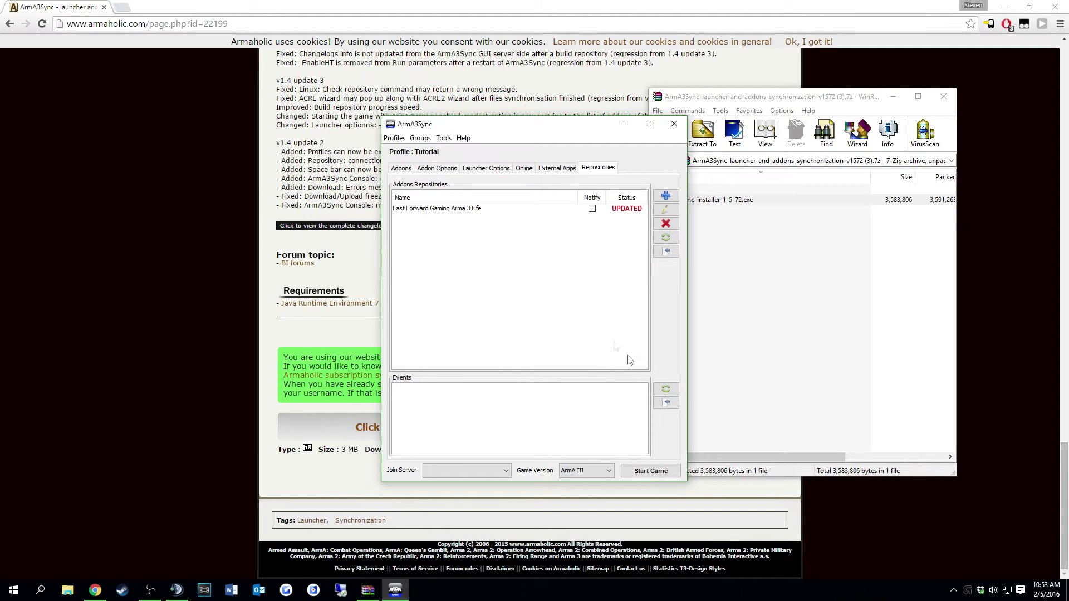
left_click(494, 208)
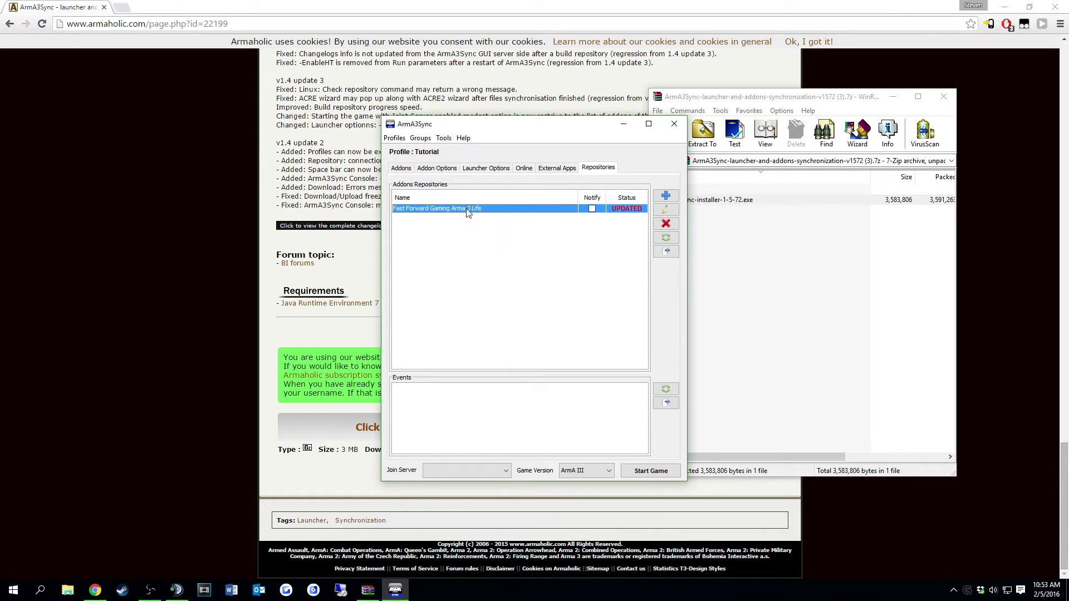
- Connect to the FFG repository, select all addons and download the 9 addon files
left_click(666, 253)
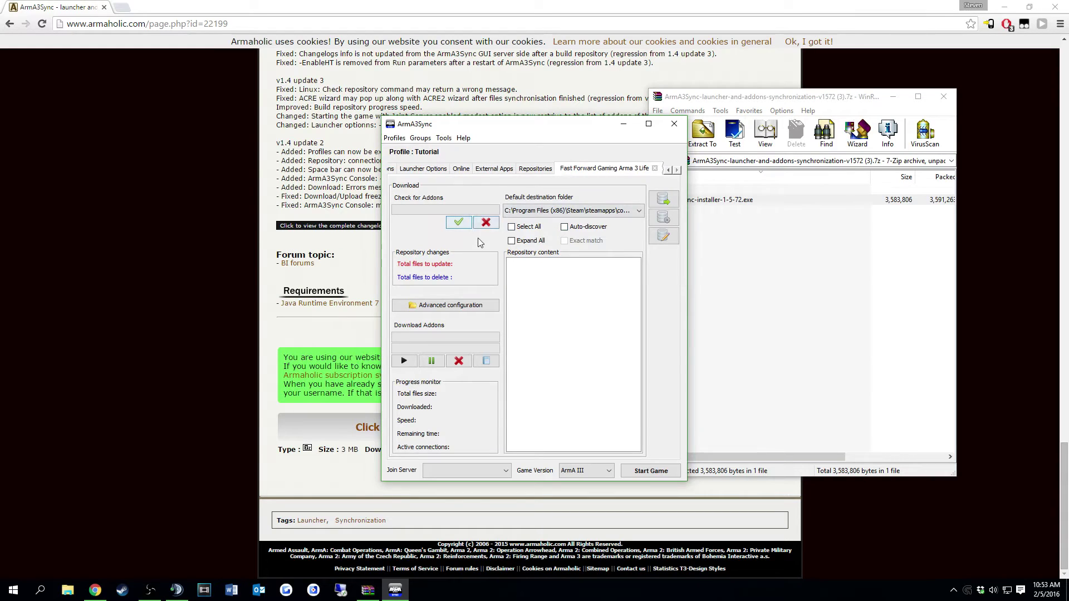
left_click(458, 222)
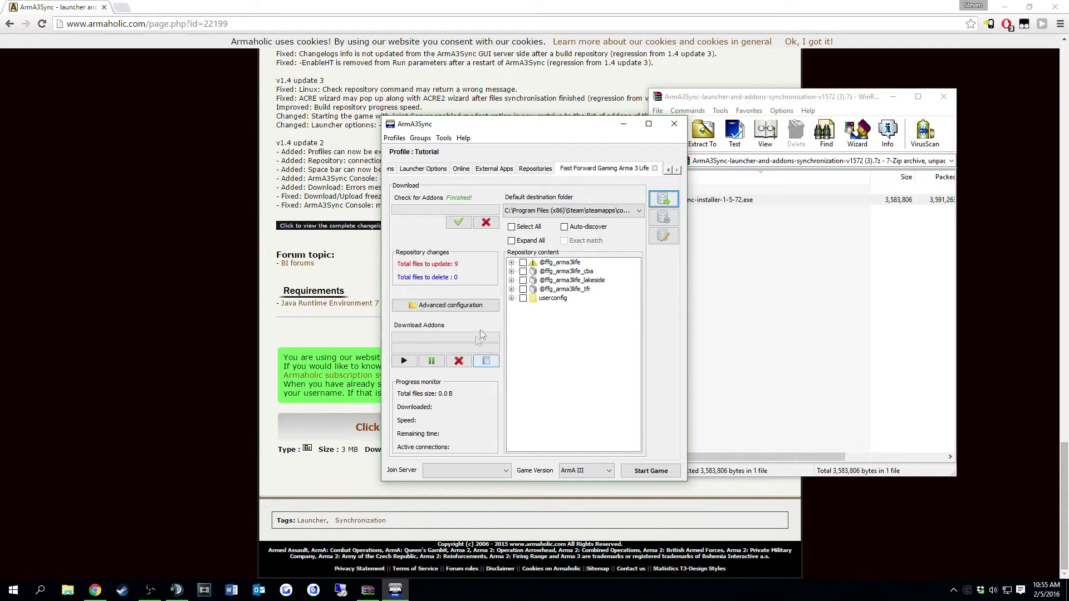
left_click(515, 228)
left_click(405, 361)
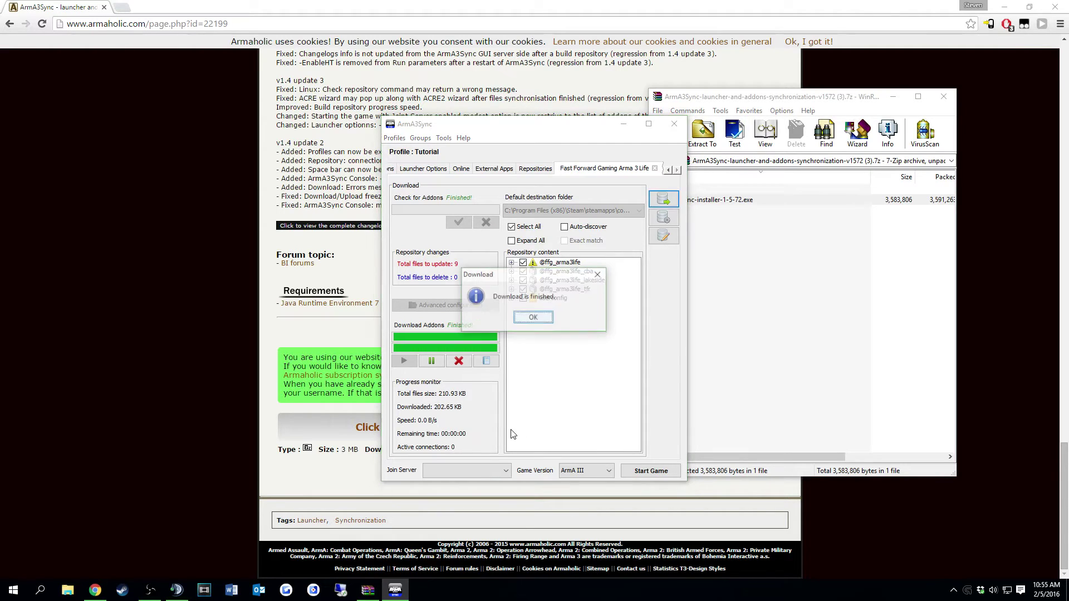
left_click(533, 318)
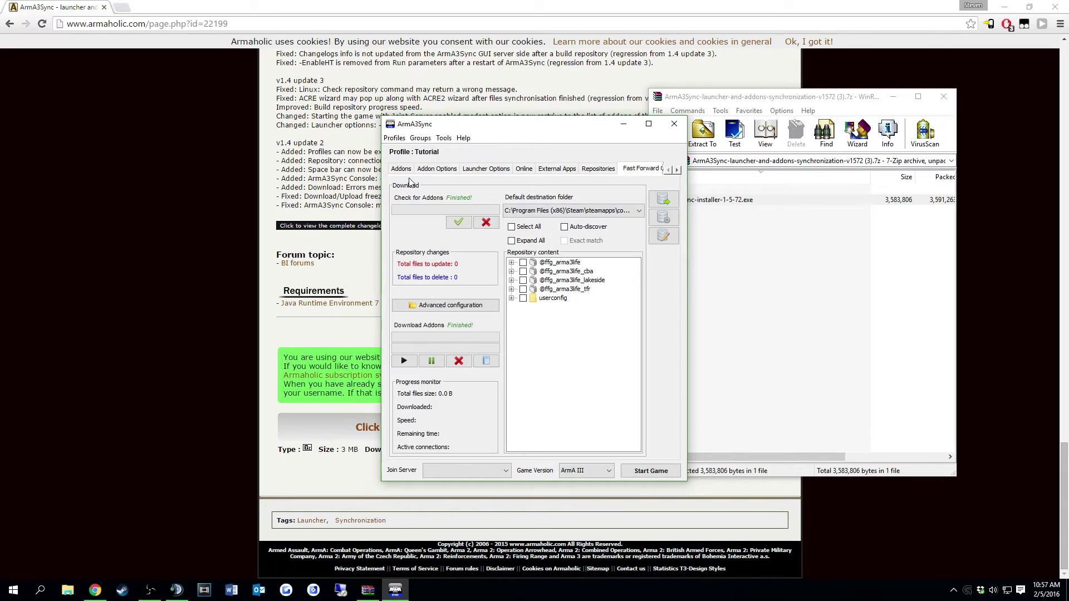
- Create a new addon group named 'FFG Arma 3' in the Addons view
left_click(401, 170)
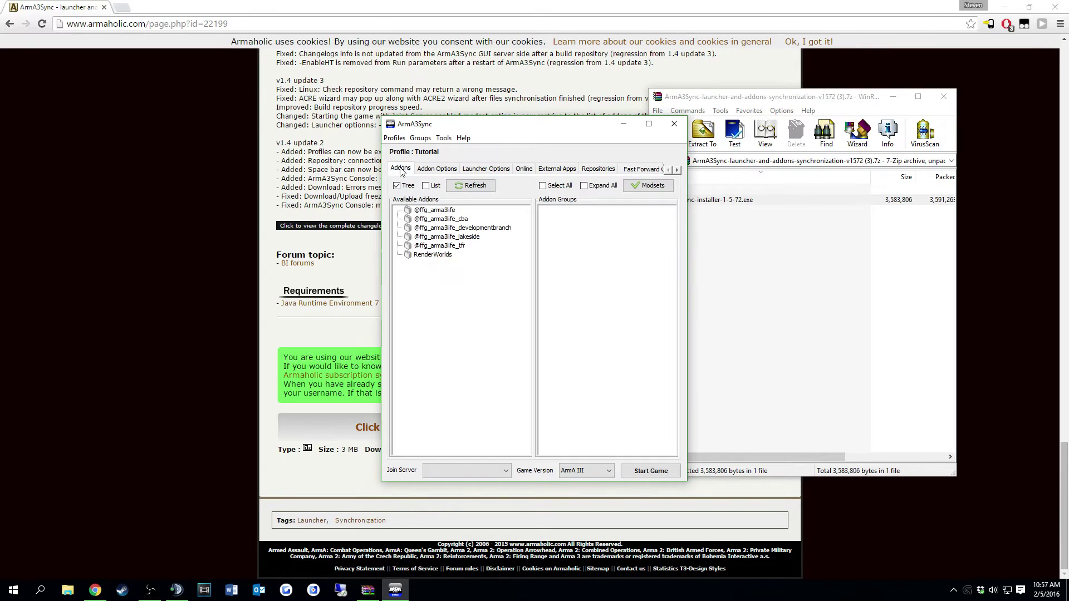
right_click(589, 281)
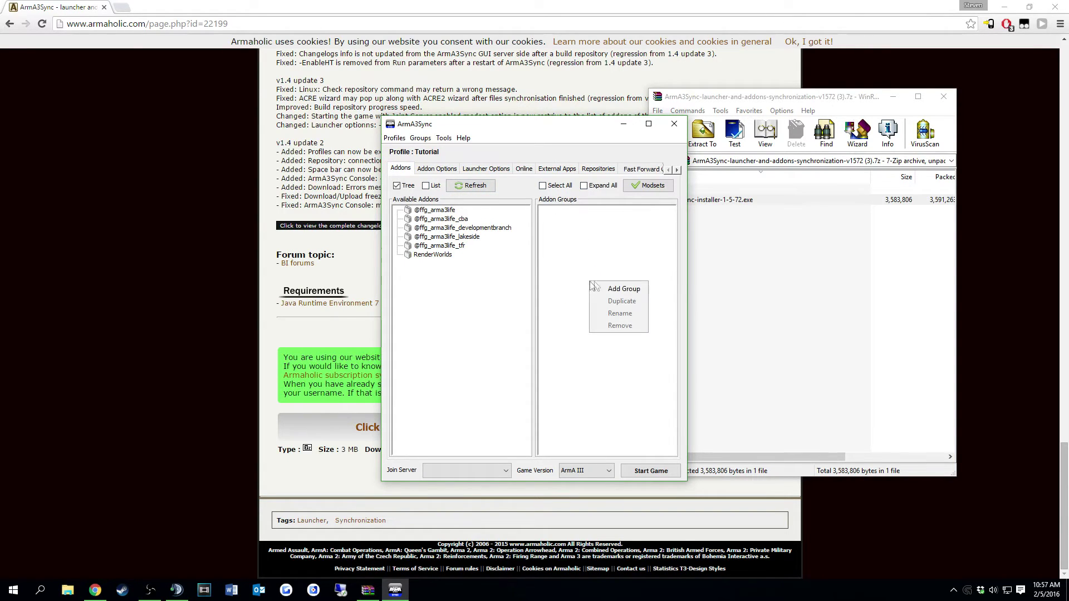
left_click(624, 289)
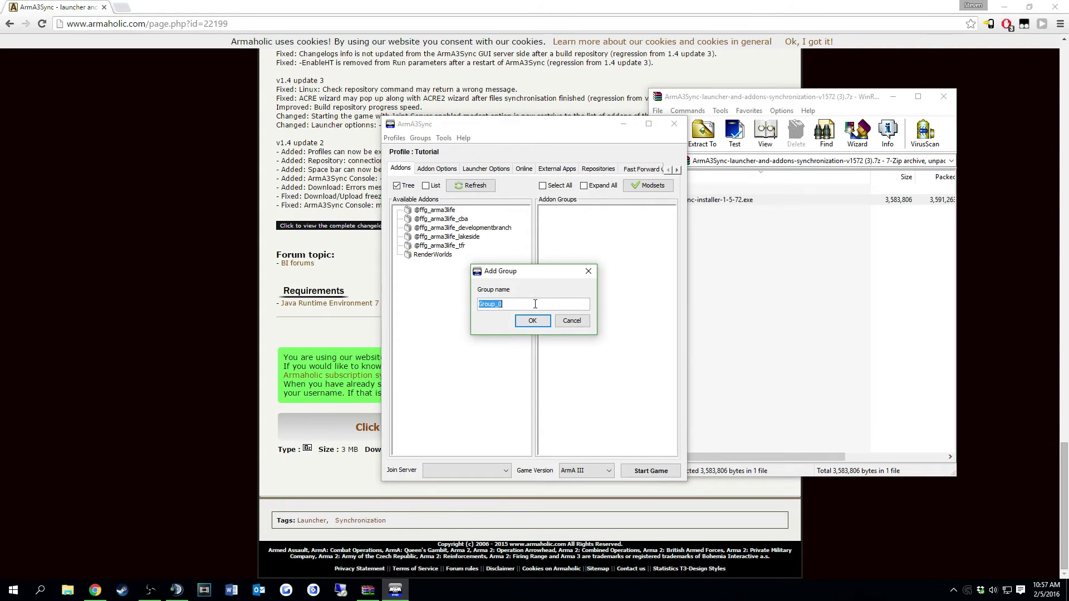
type("FFG")
type(" Arma ")
type("#")
key("Return")
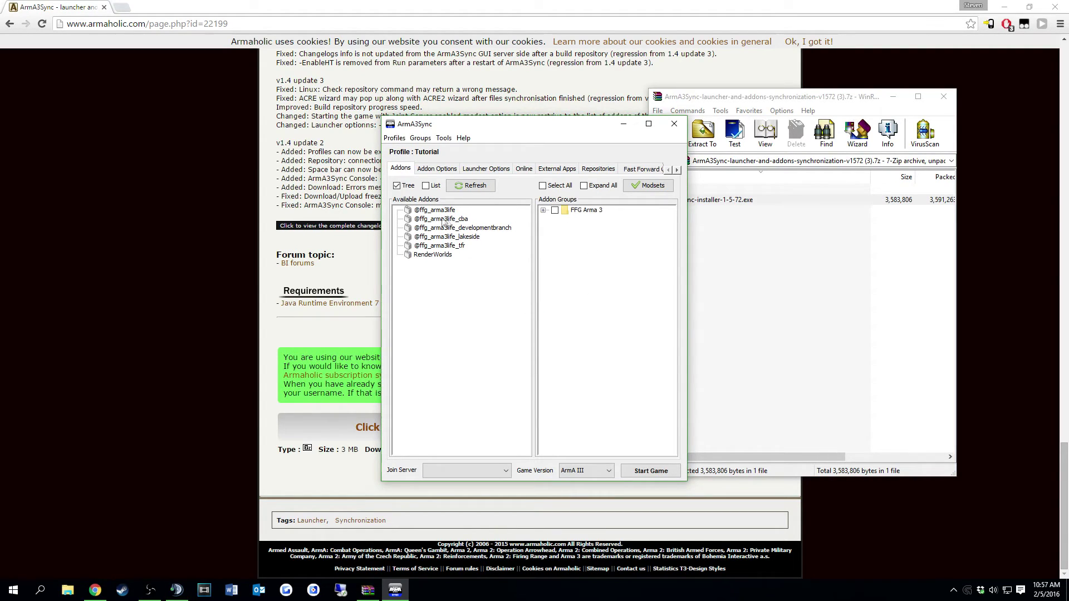
left_click_drag(432, 212, 587, 211)
left_click_drag(445, 221, 576, 212)
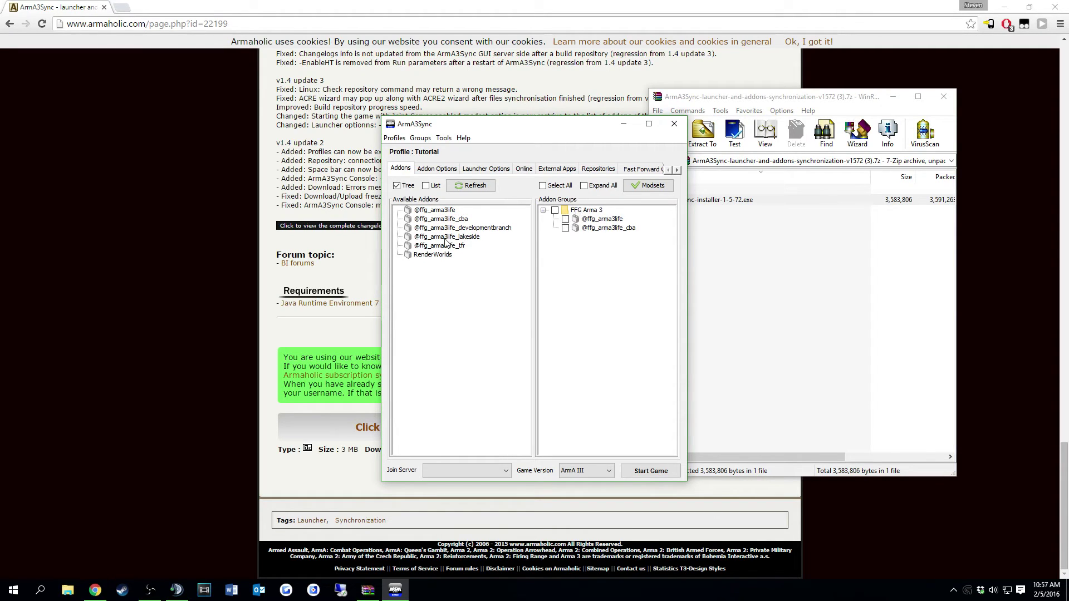
left_click_drag(445, 238, 579, 211)
left_click_drag(441, 245, 582, 214)
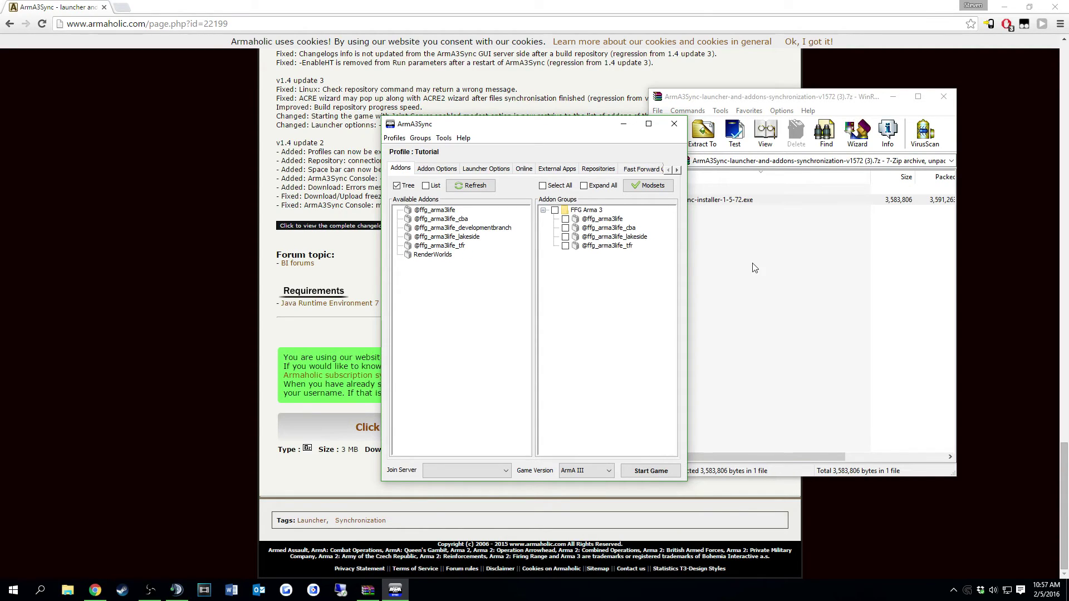
left_click(555, 210)
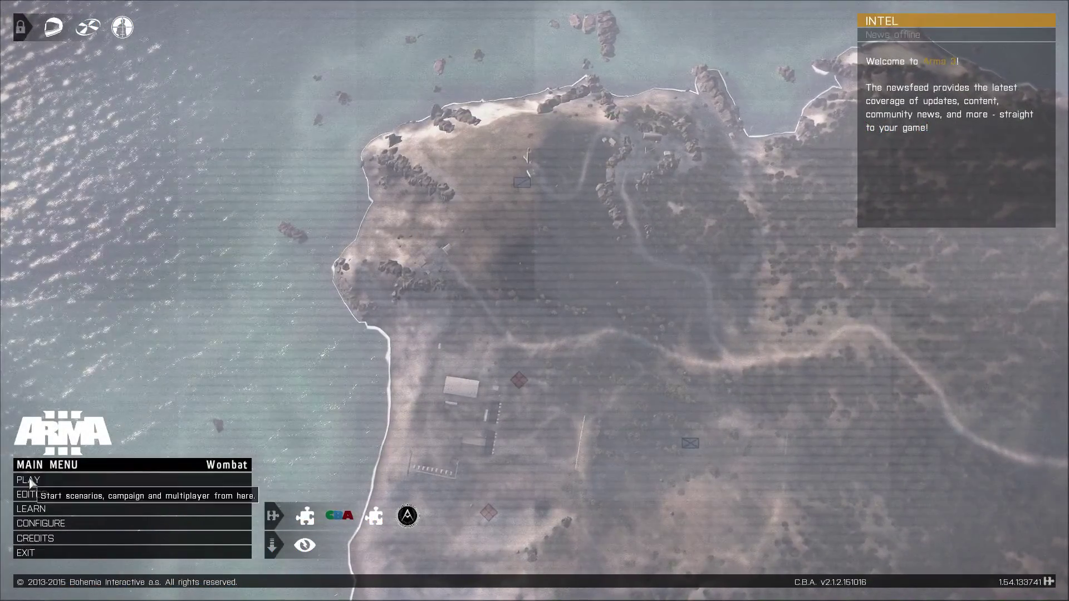
- Open the internet server browser and filter it down to the [FFG] Arma 3 Project Life server
mouse_move(69, 480)
left_click(70, 482)
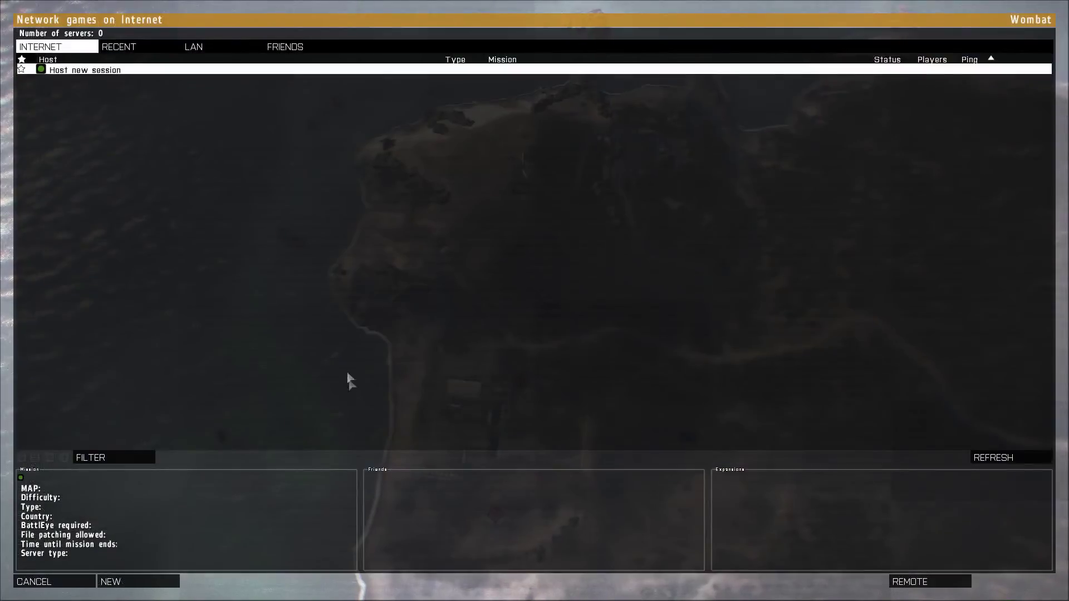
left_click(119, 456)
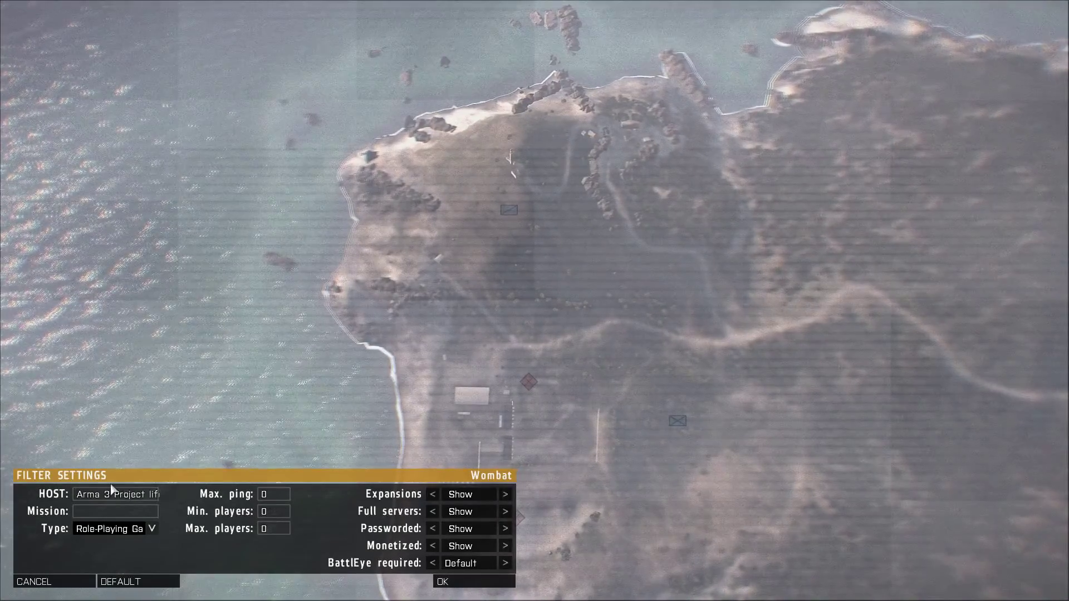
left_click(475, 583)
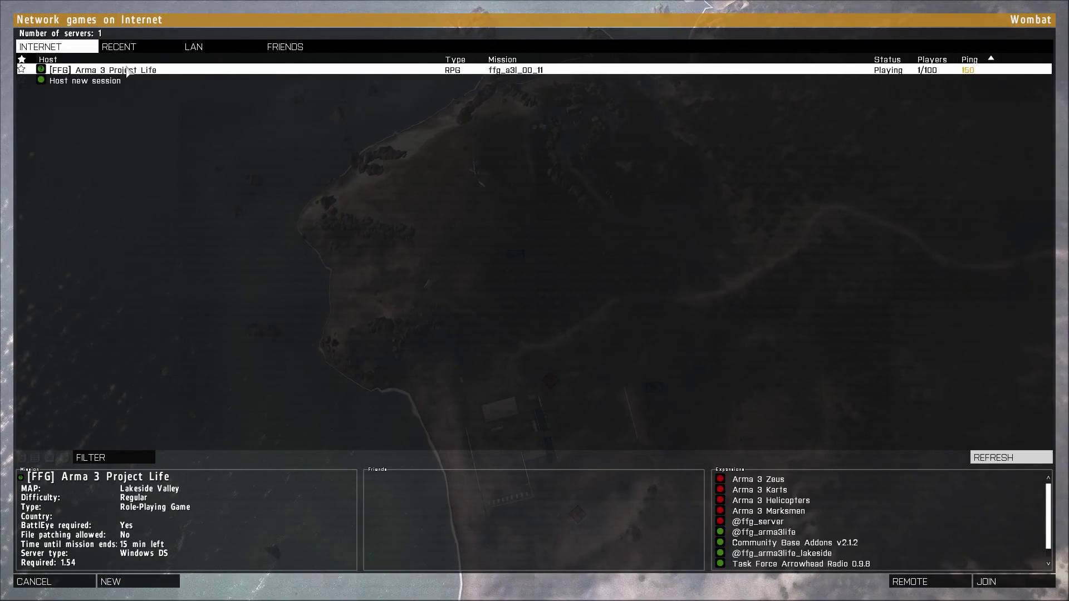
- Join the [FFG] server, take the BLUFOR Cop 1 role and load into Lakeside Valley
double_click(134, 71)
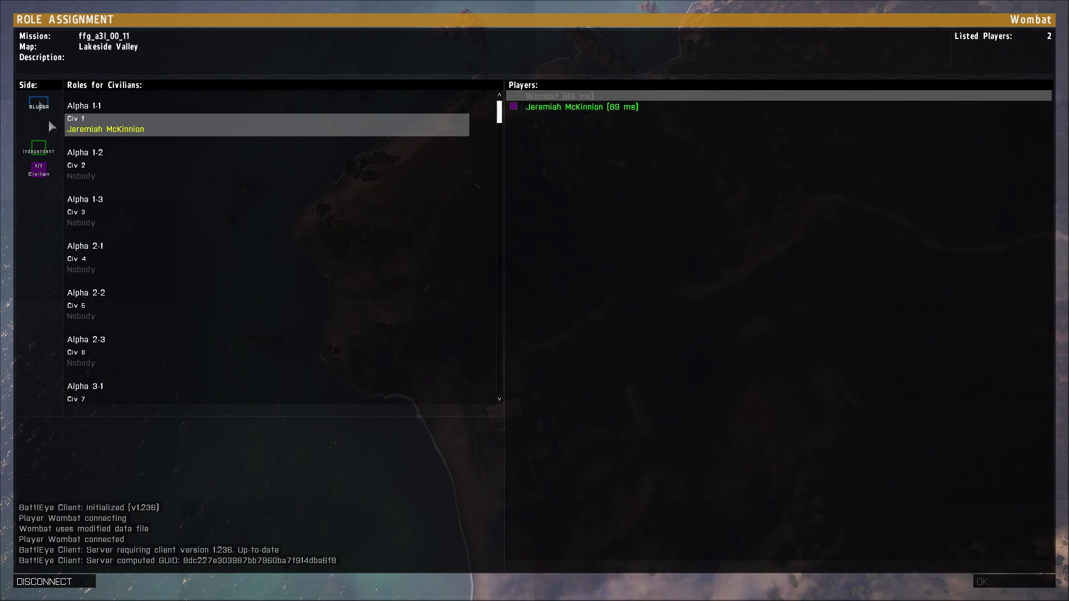
left_click(39, 103)
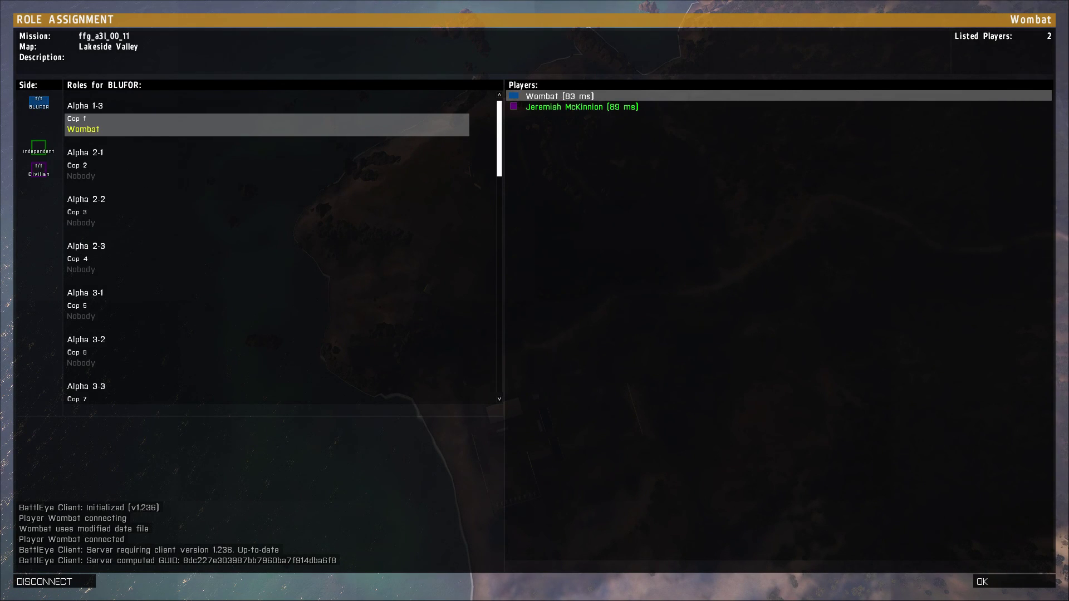
left_click(995, 578)
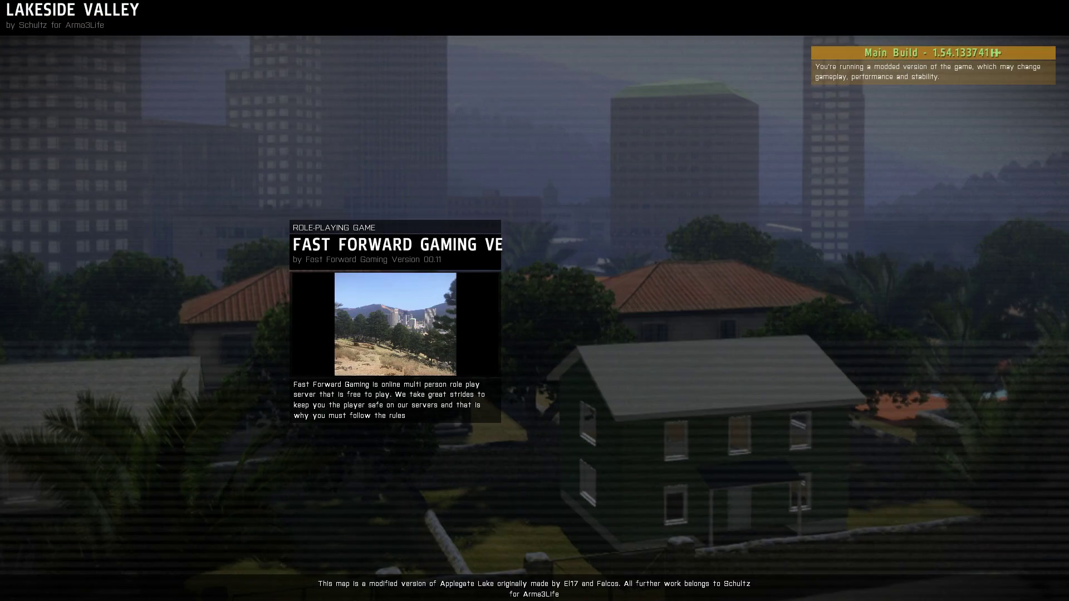